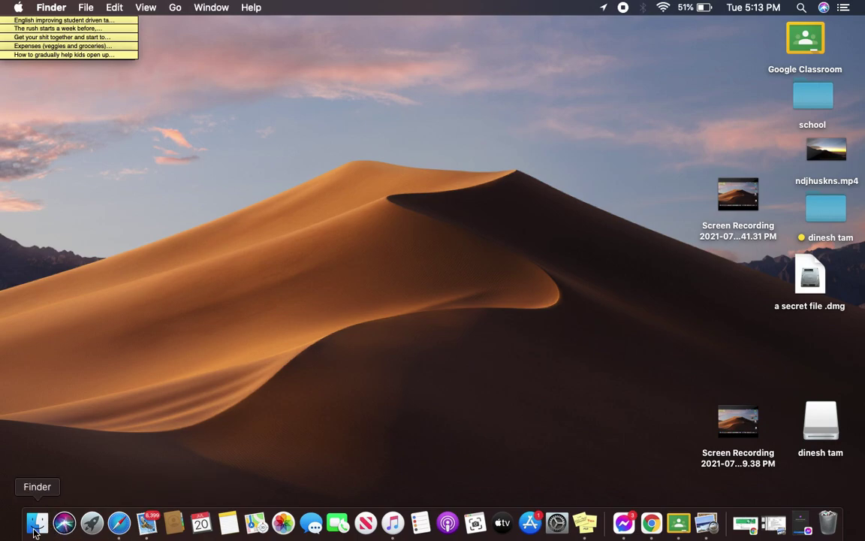
# Step: In Launchpad, put Messenger and Telegram into delete mode, then exit without deleting any app
pyautogui.click(91, 525)
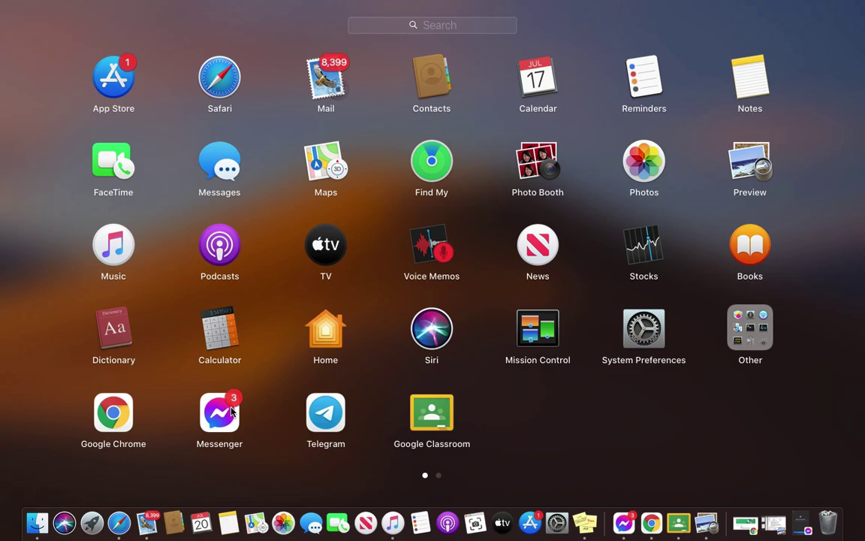
pyautogui.moveTo(230, 410); pyautogui.dragTo(232, 404)
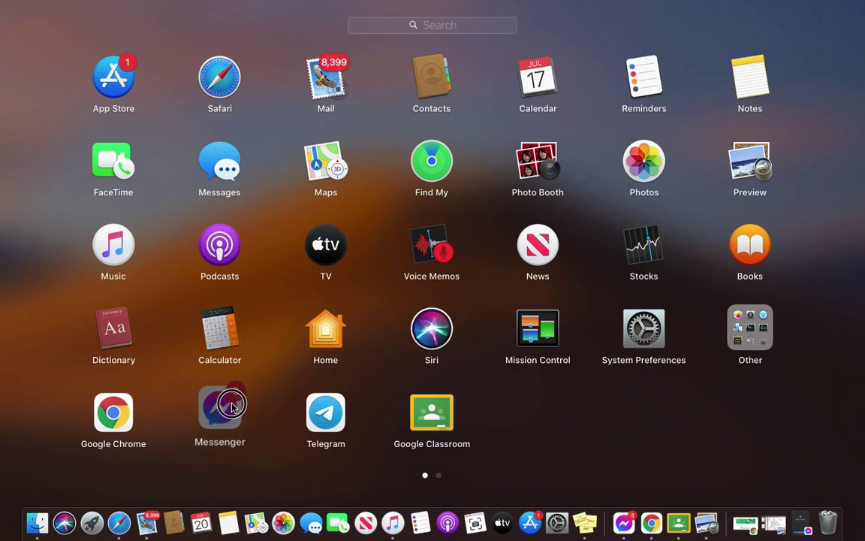
pyautogui.moveTo(231, 404); pyautogui.dragTo(232, 404)
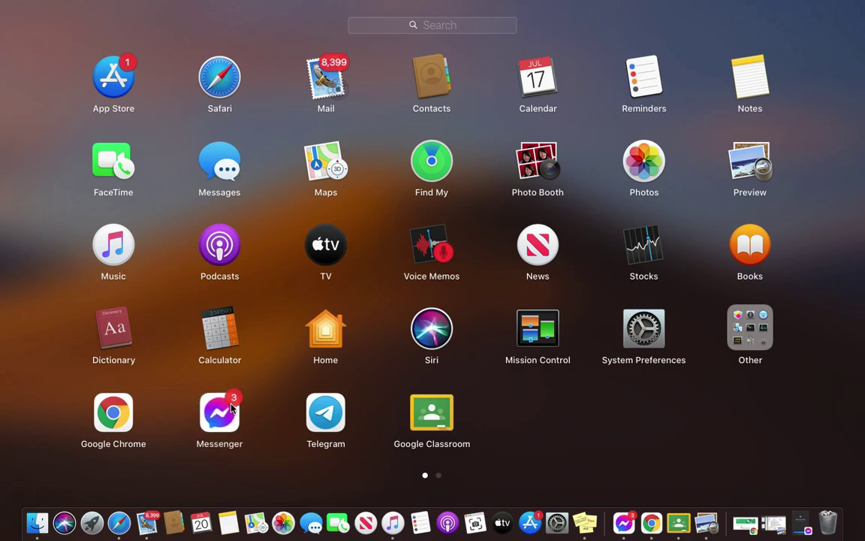
pyautogui.click(322, 414)
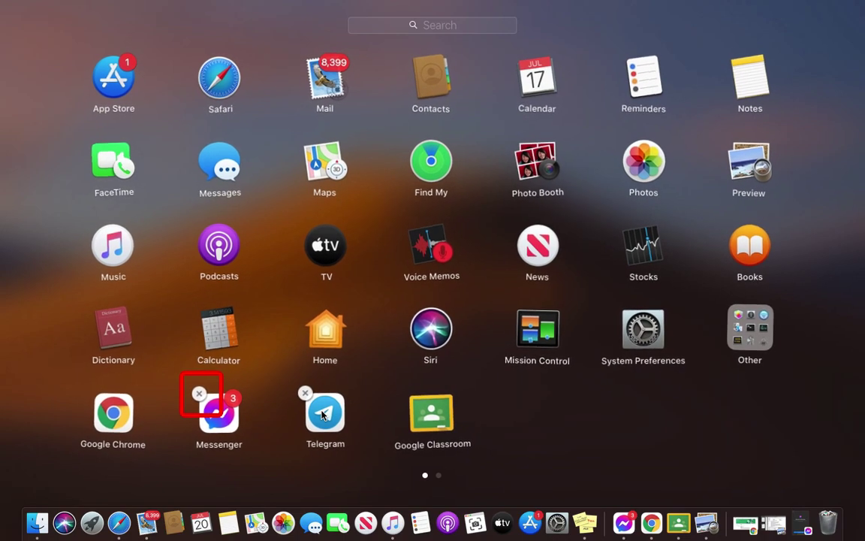
pyautogui.click(283, 425)
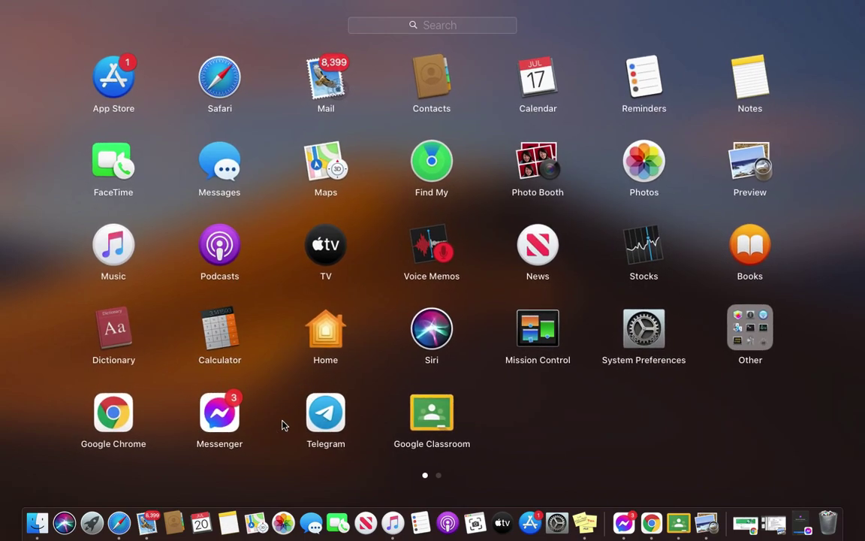
# Step: Open a Finder window on Applications and search This Mac for 'telegram'
pyautogui.click(208, 6)
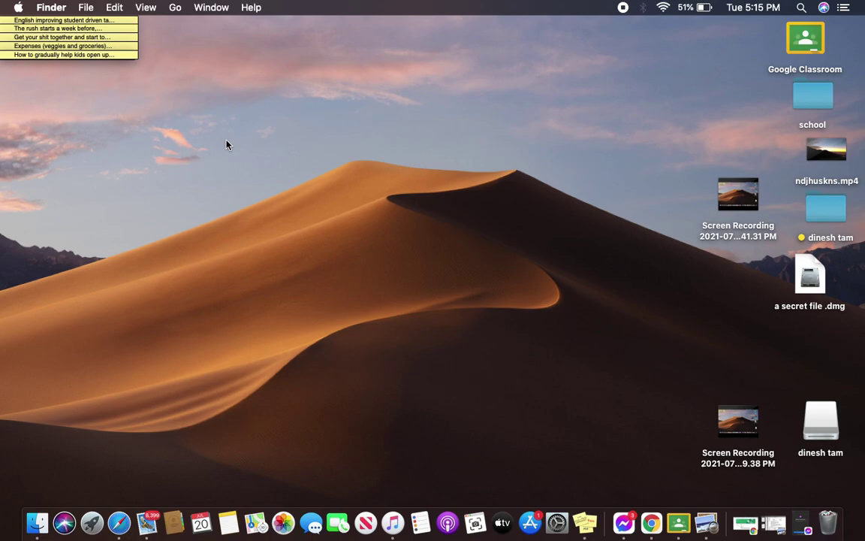
pyautogui.click(39, 525)
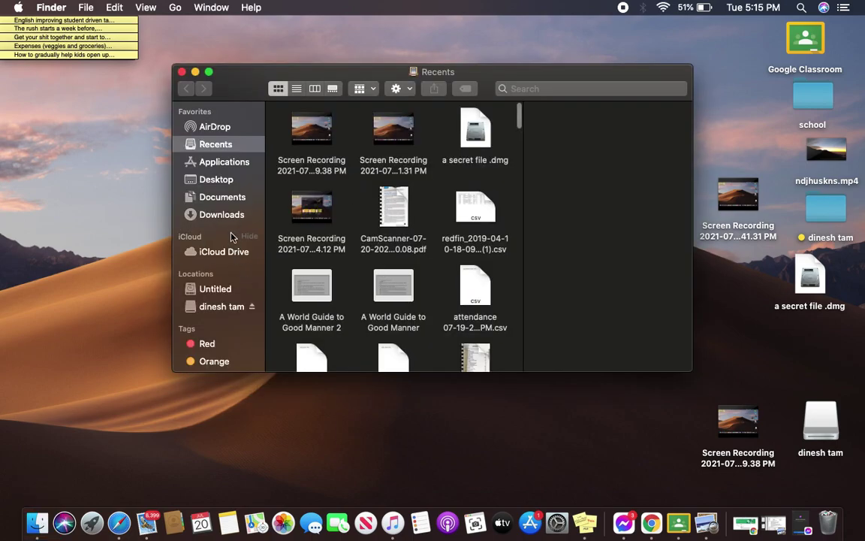
pyautogui.click(223, 162)
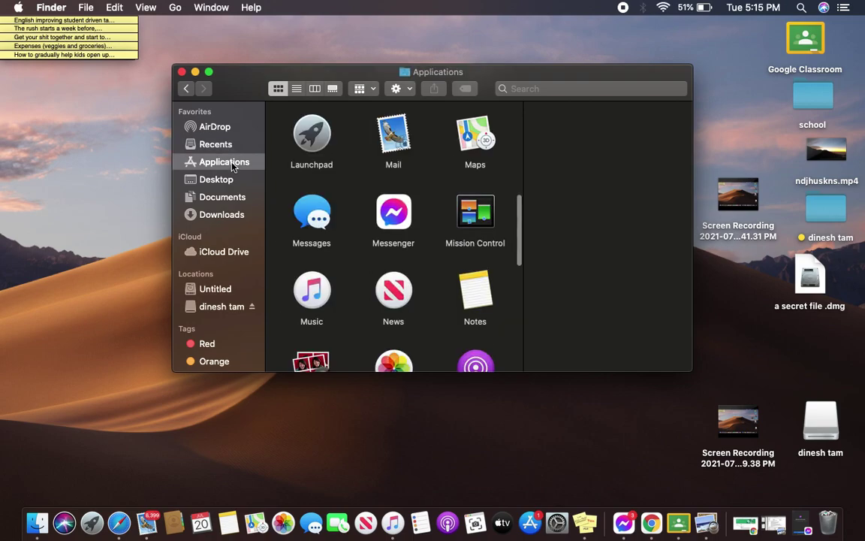
pyautogui.click(514, 89)
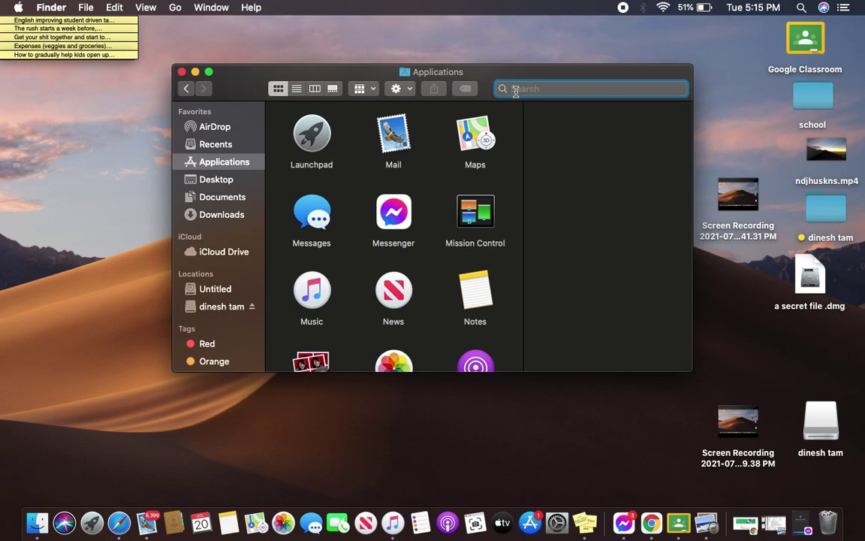
pyautogui.write('tel')
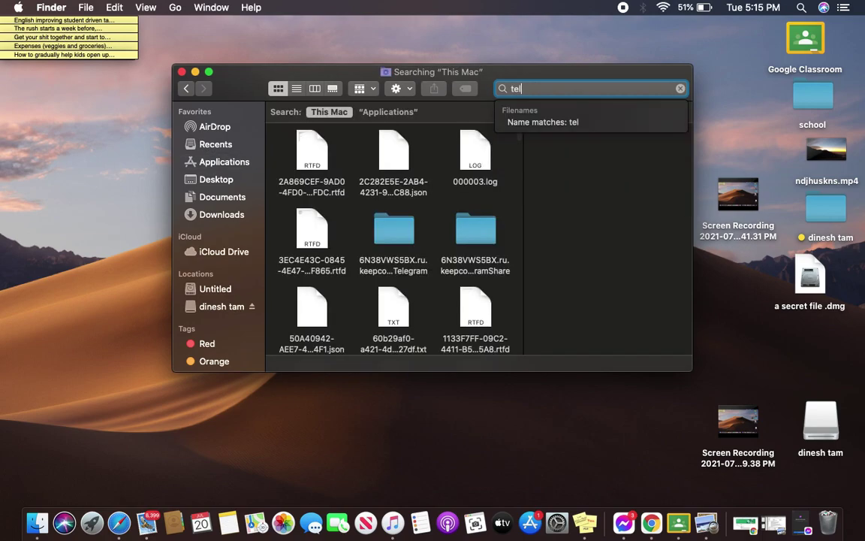
pyautogui.write('egram')
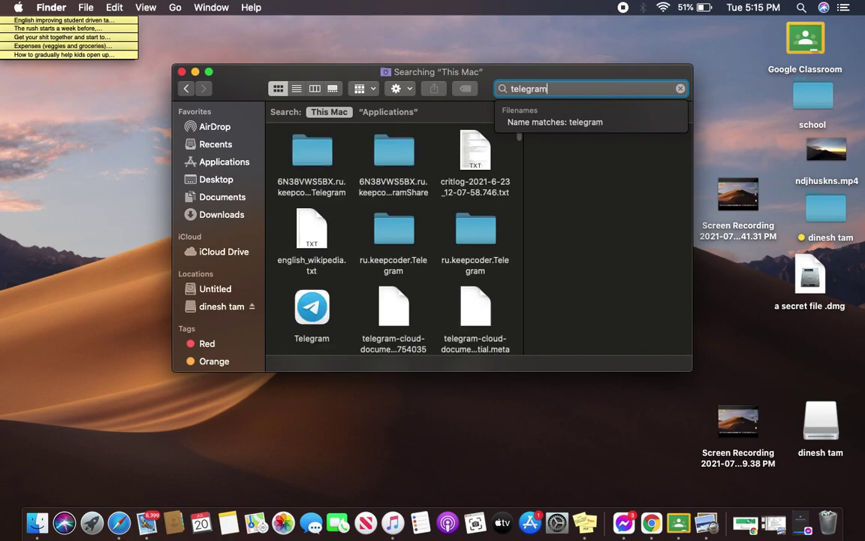
# Step: Restrict the search to names matching 'telegram' and add a second criteria row with its attribute list
pyautogui.click(571, 123)
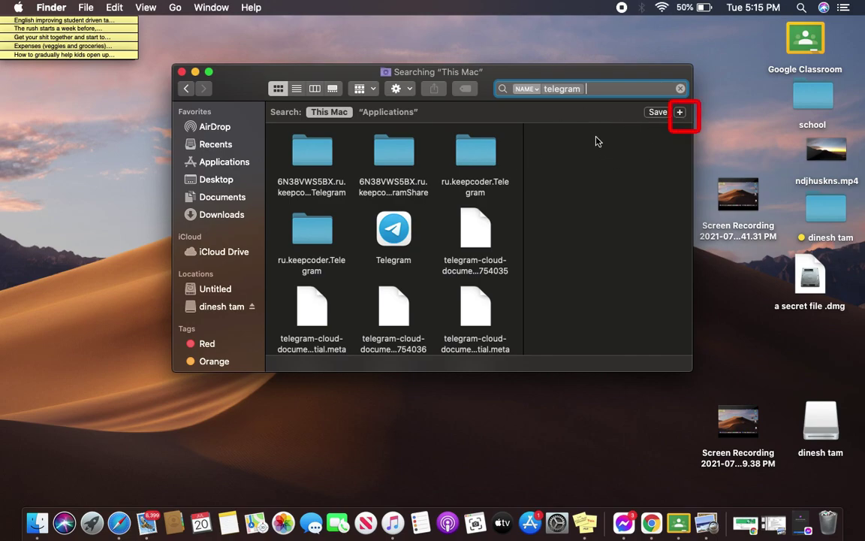
pyautogui.click(680, 113)
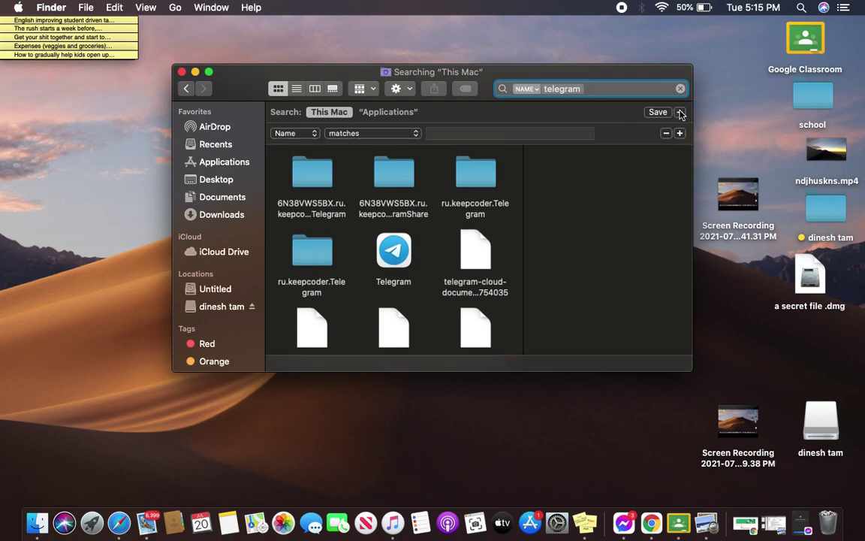
pyautogui.click(303, 140)
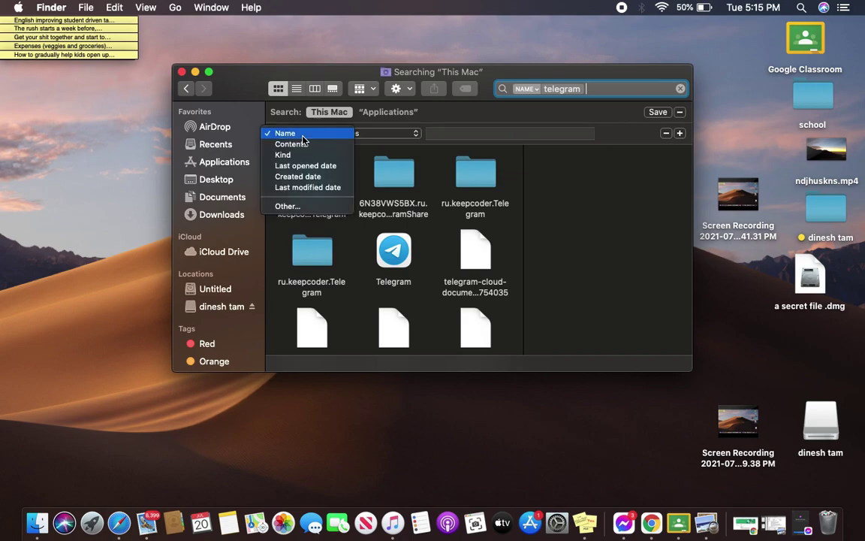
# Step: Enable the System files attribute for searches through the Other… attributes list
pyautogui.click(304, 207)
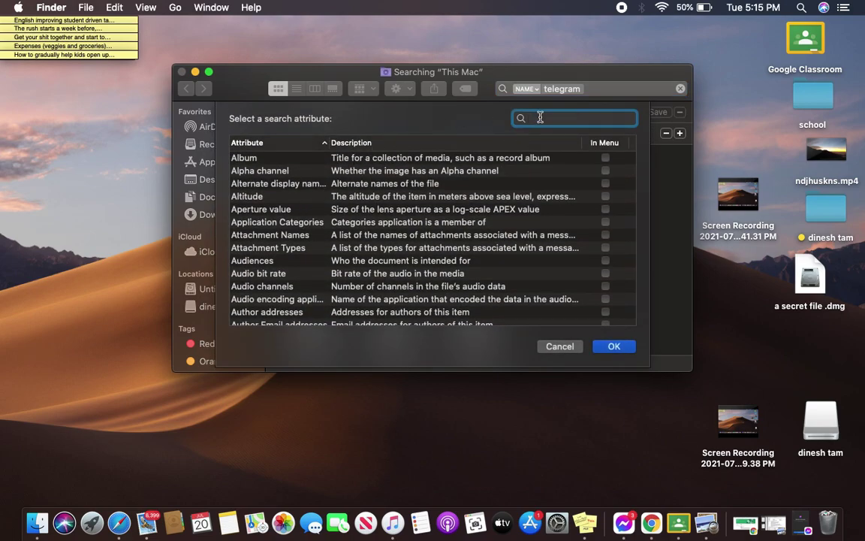
pyautogui.write('sys')
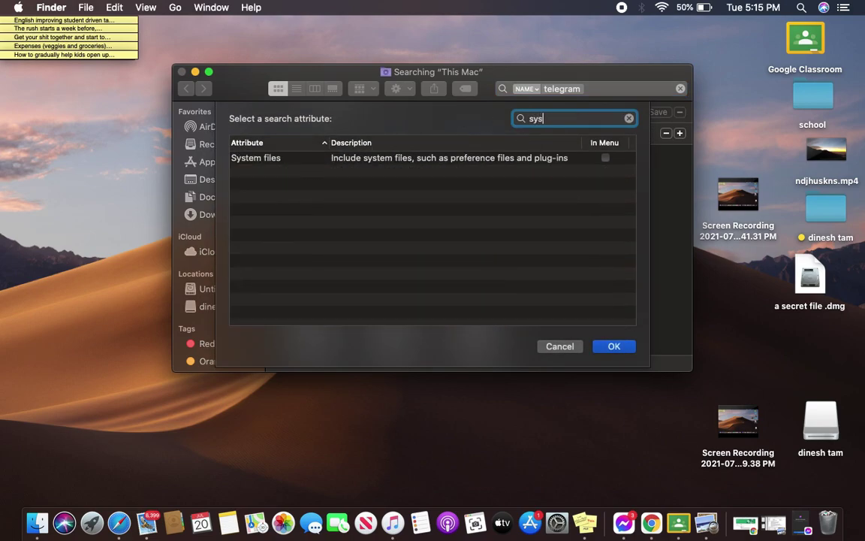
pyautogui.write('tem')
pyautogui.click(606, 158)
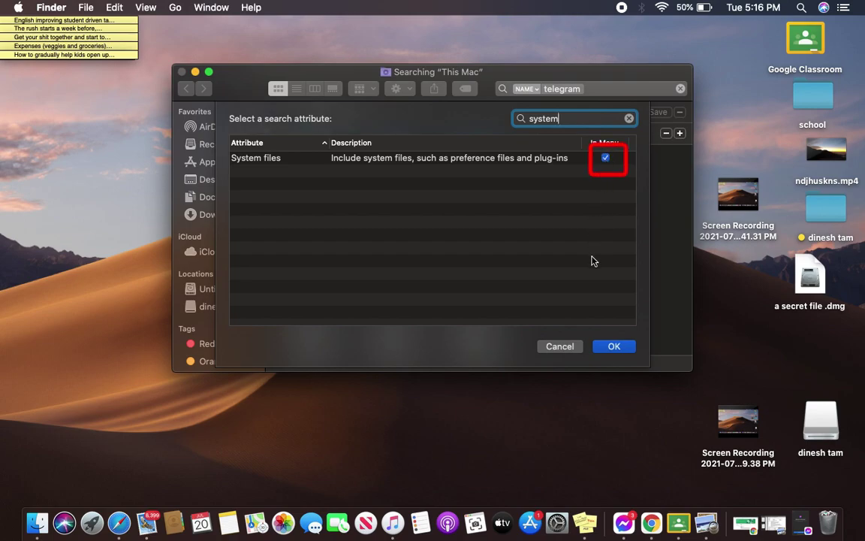
pyautogui.click(611, 347)
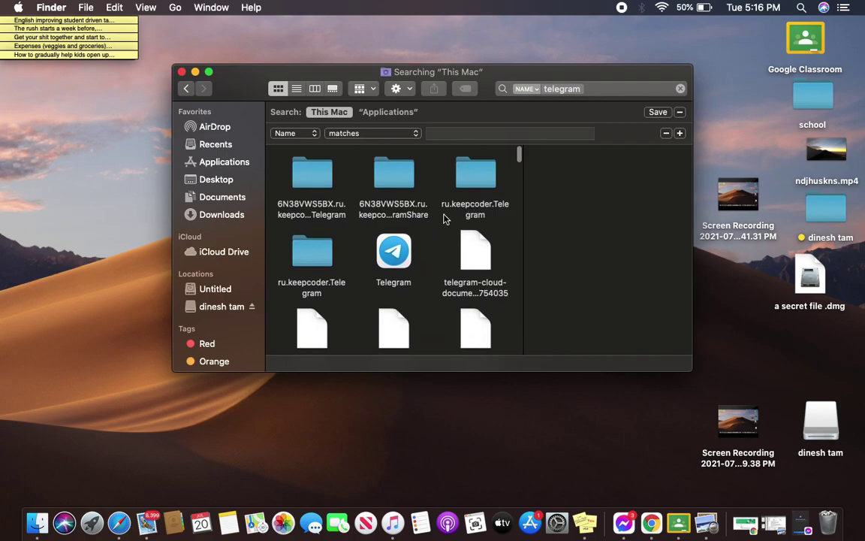
# Step: Select all 204 telegram search results
pyautogui.moveTo(284, 162)
pyautogui.mouseDown()
pyautogui.moveTo(481, 291)
pyautogui.moveTo(492, 368)
pyautogui.moveTo(505, 389)
pyautogui.mouseUp()
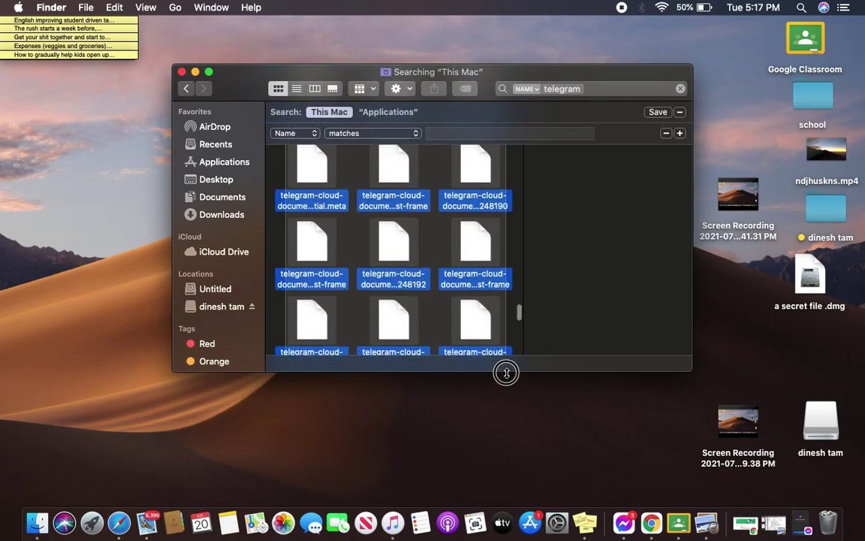
pyautogui.moveTo(506, 389)
pyautogui.mouseDown()
pyautogui.moveTo(505, 346)
pyautogui.moveTo(523, 402)
pyautogui.moveTo(497, 321)
pyautogui.moveTo(512, 338)
pyautogui.mouseUp()
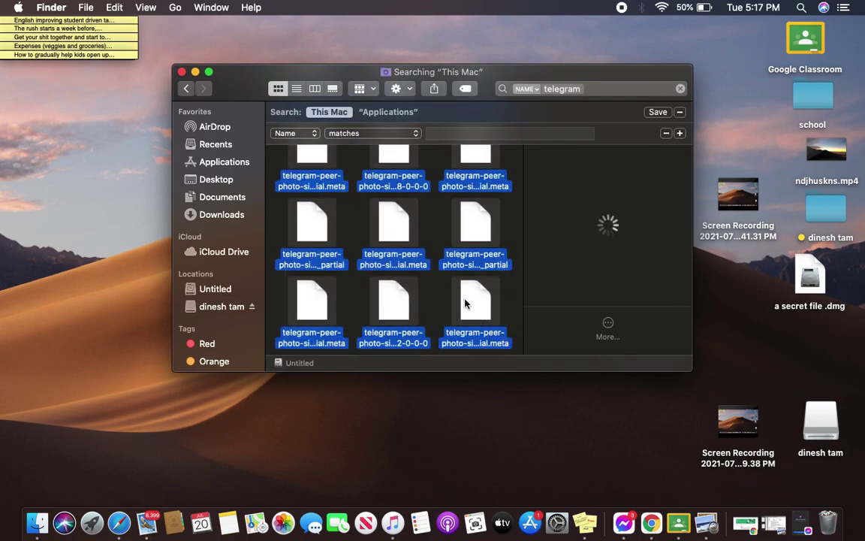
pyautogui.rightClick(465, 303)
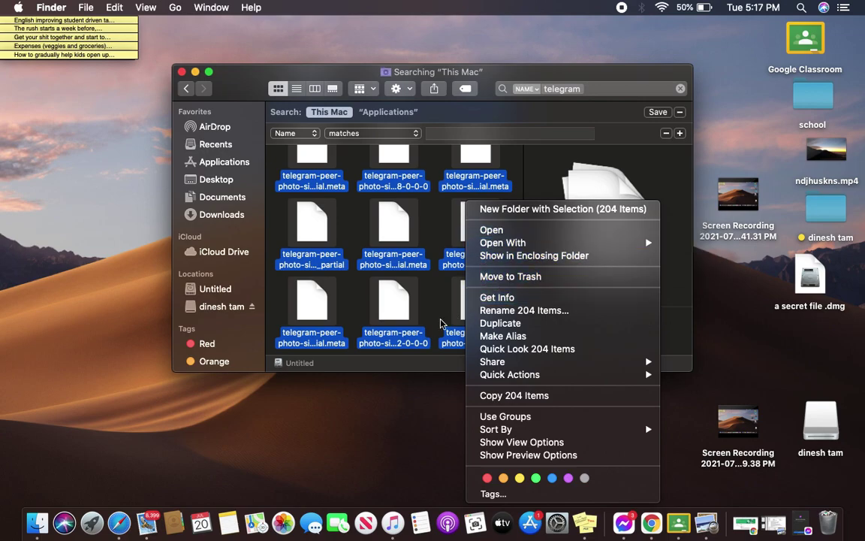
pyautogui.click(355, 348)
# Step: Drag the selected telegram files onto the Trash and close the search window
pyautogui.moveTo(393, 231); pyautogui.dragTo(772, 409)
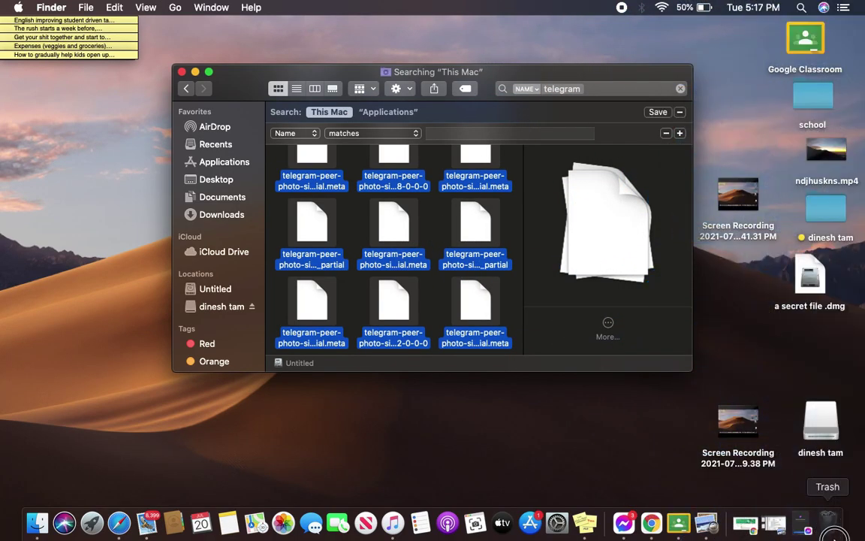
pyautogui.moveTo(772, 409)
pyautogui.mouseDown()
pyautogui.moveTo(830, 522)
pyautogui.moveTo(432, 288)
pyautogui.mouseUp()
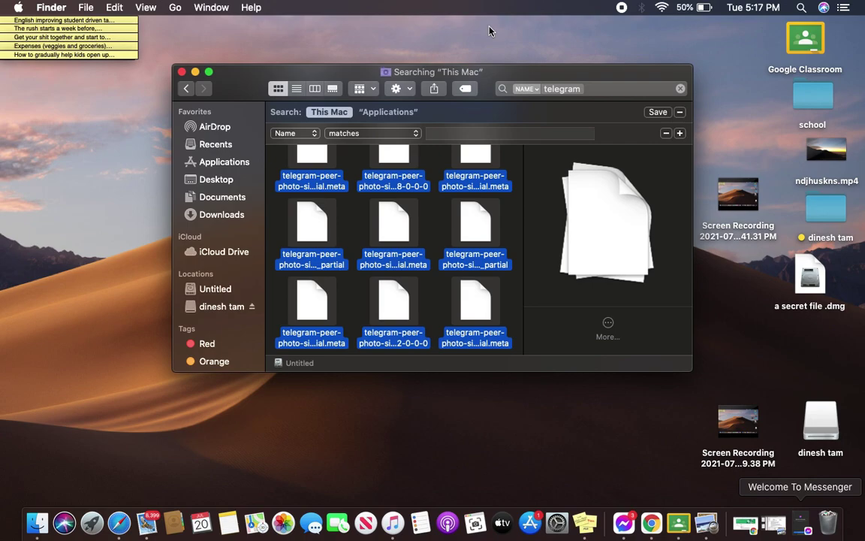
pyautogui.click(182, 73)
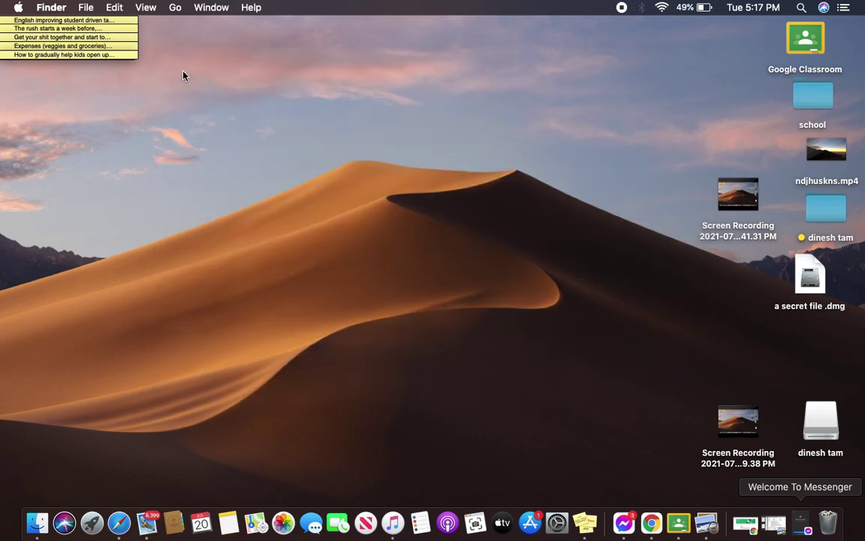